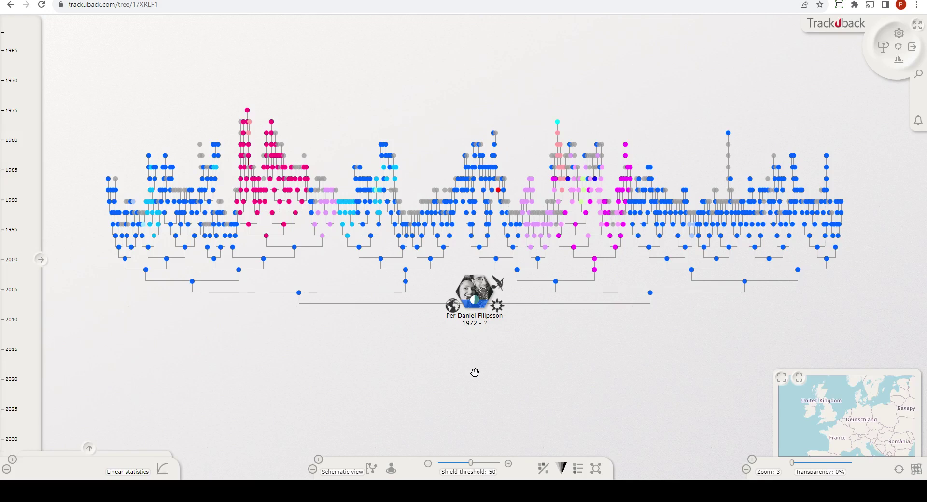
Switch the browser to fullscreen so the ancestor tree fills the screen without the address bar.
key("F11")
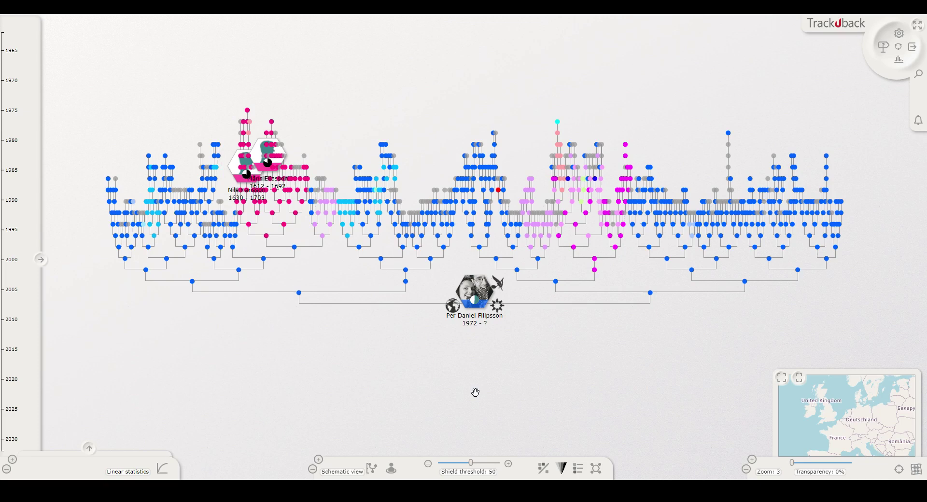
left_click(579, 468)
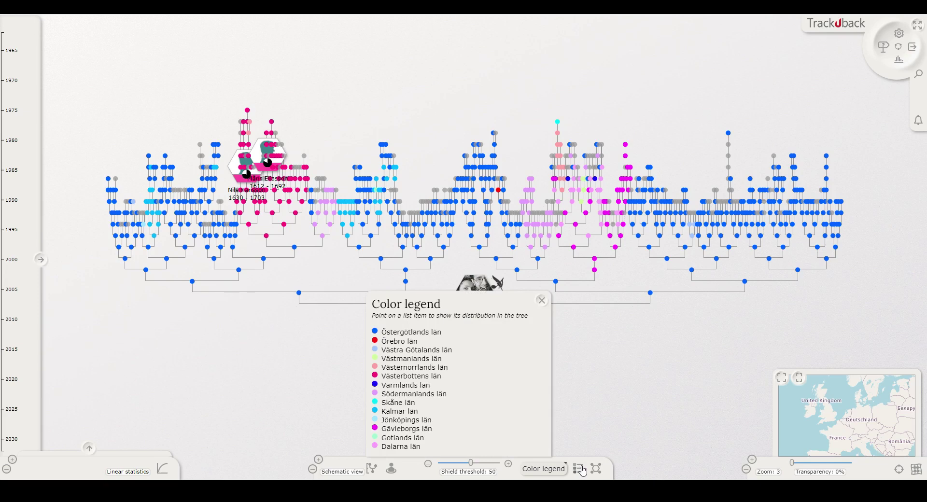
mouse_move(426, 335)
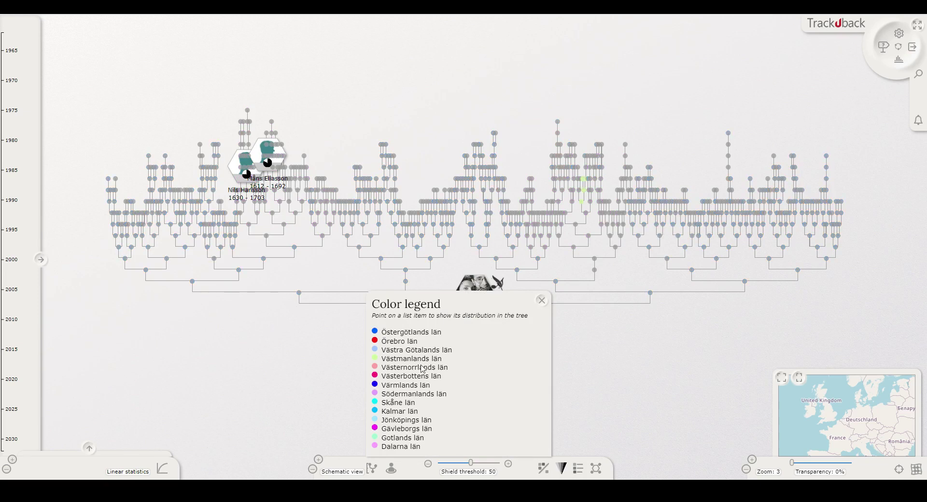
mouse_move(425, 370)
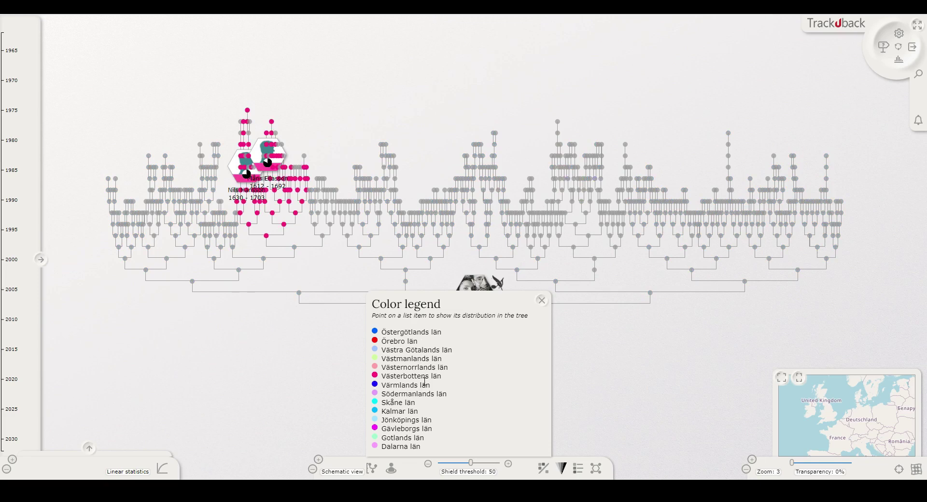
mouse_move(426, 394)
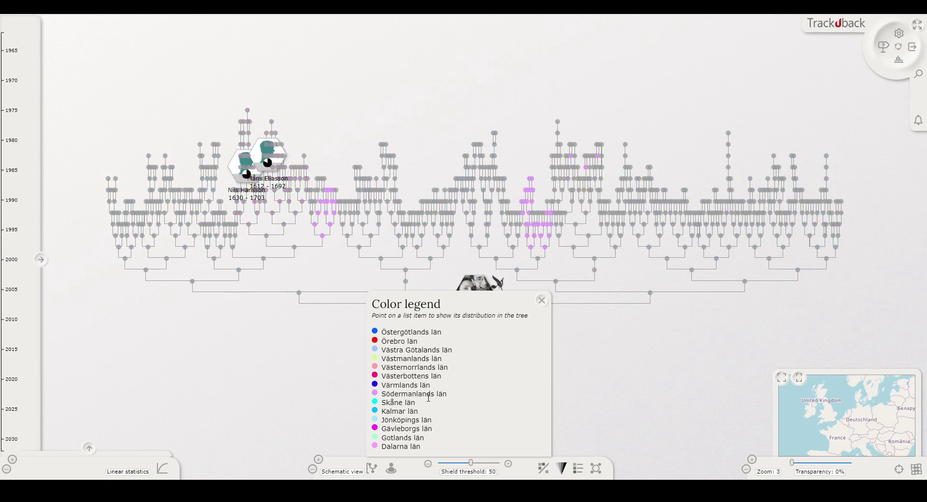
left_click(541, 301)
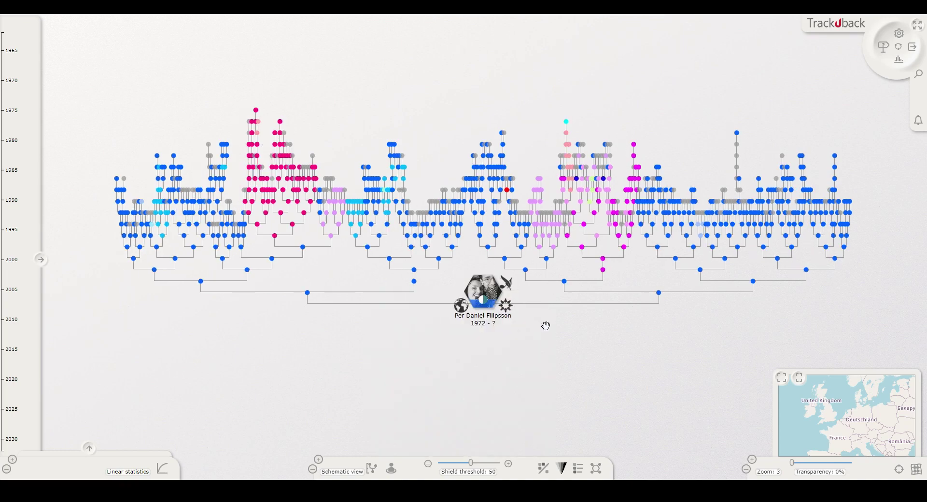
left_click(320, 462)
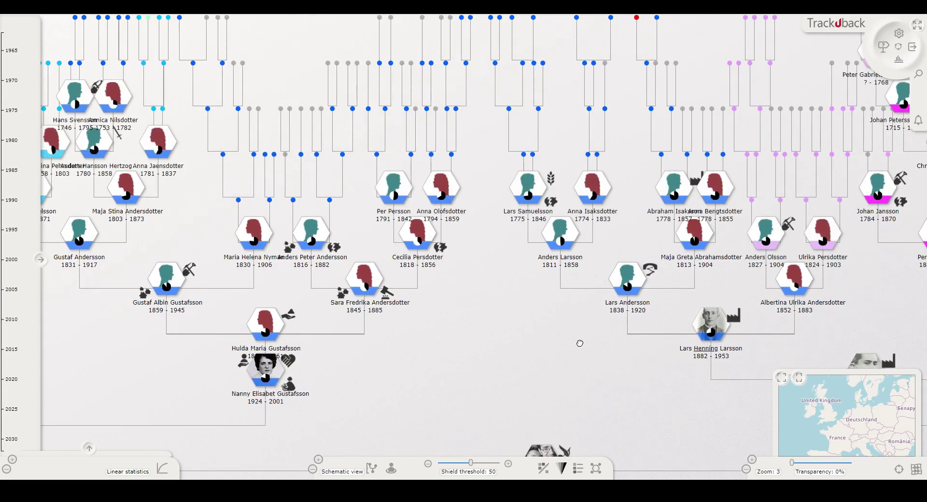
left_click_drag(580, 344, 283, 366)
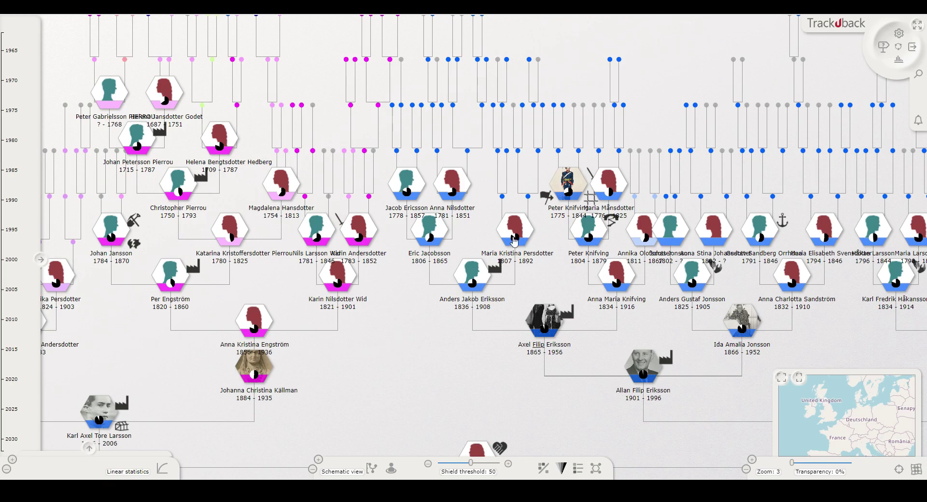
left_click(572, 182)
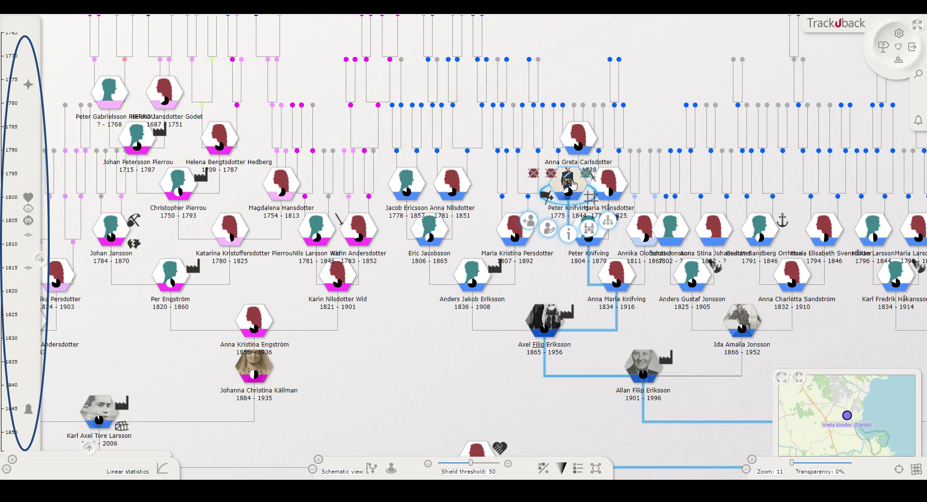
left_click(28, 85)
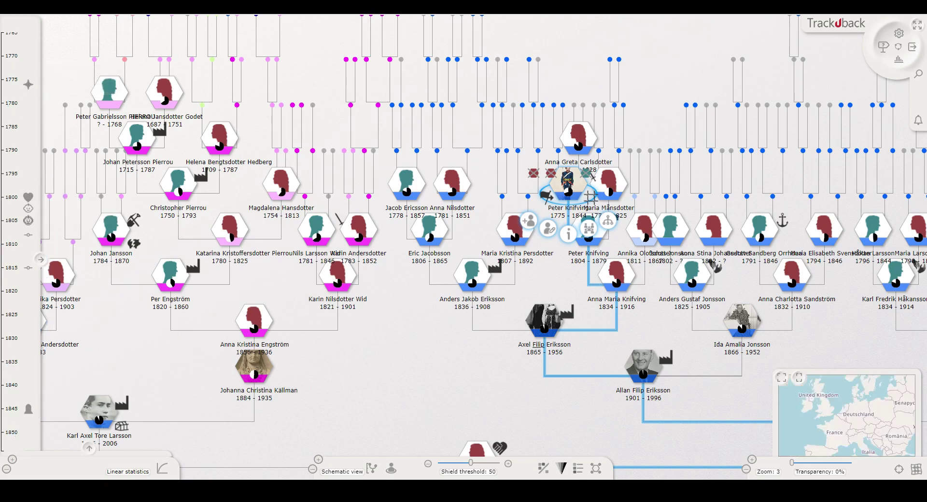
left_click(570, 235)
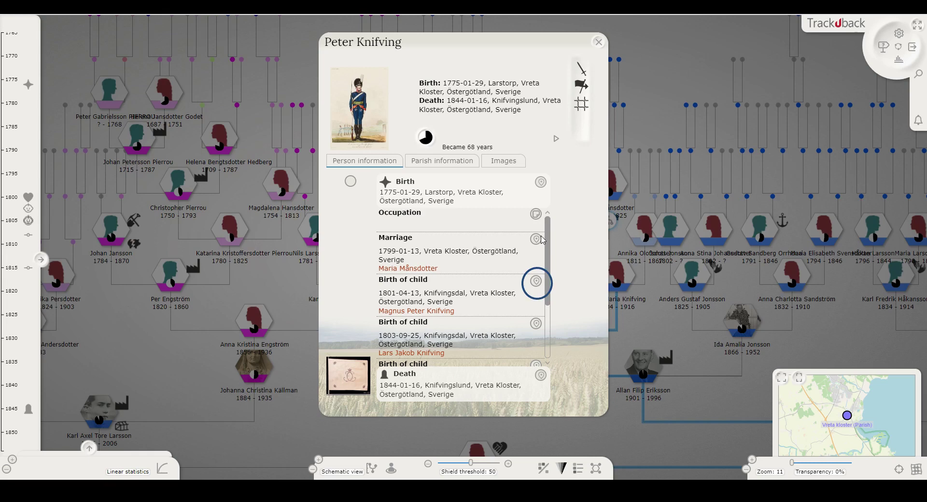
left_click(536, 283)
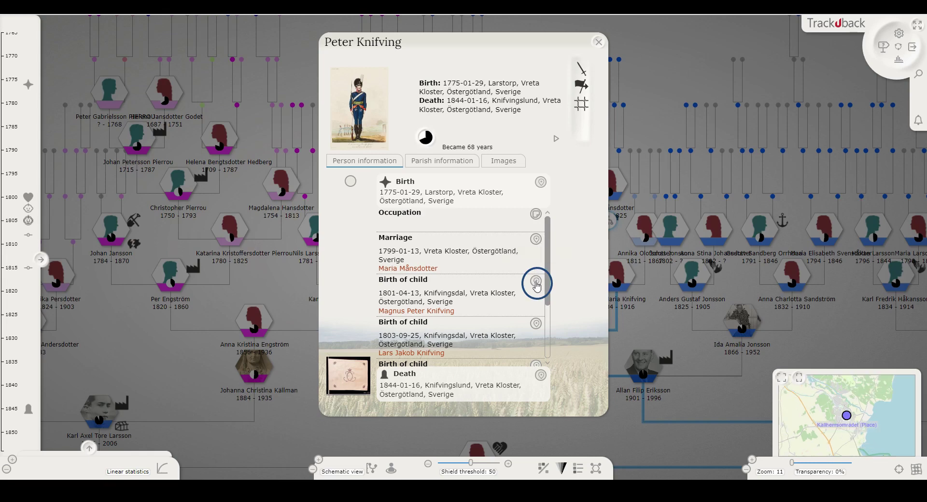
Show his 1814 arrival place, Knivinge, on the map and zoom in close on it.
scroll(541, 328, "down", 2)
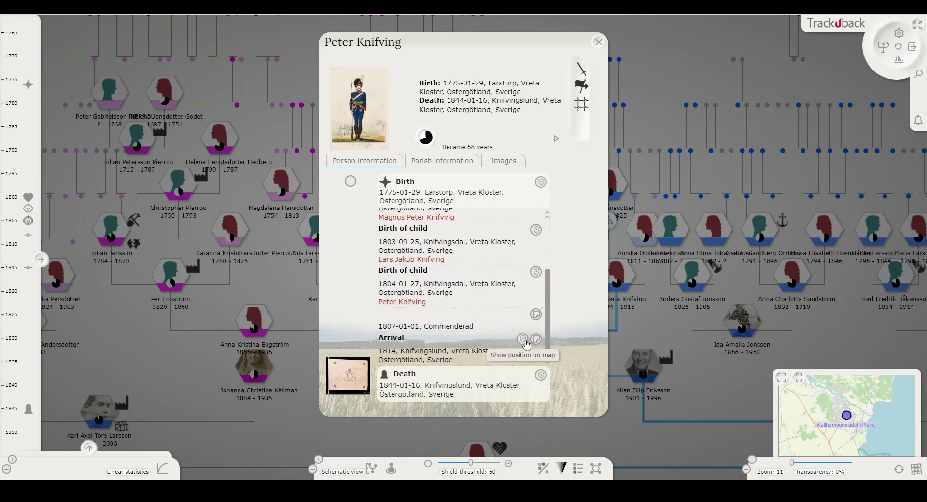
left_click(523, 339)
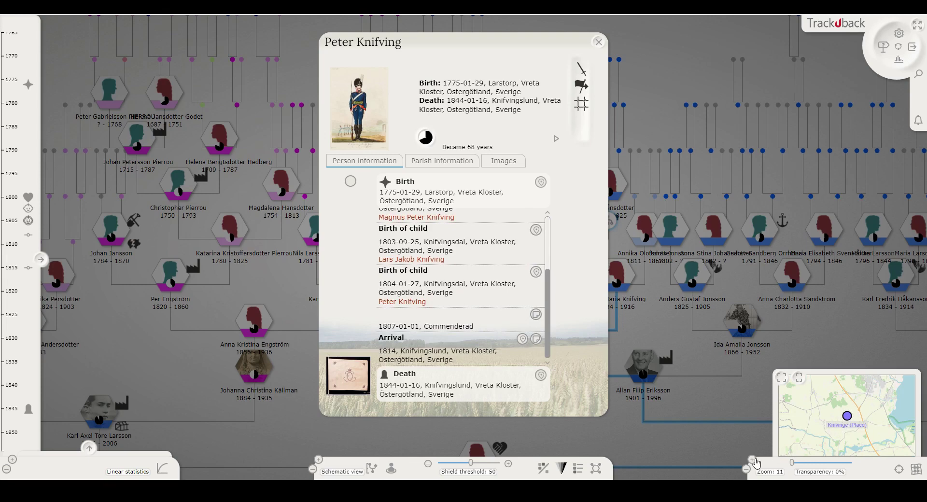
left_click(752, 459)
left_click(752, 459)
left_click(753, 460)
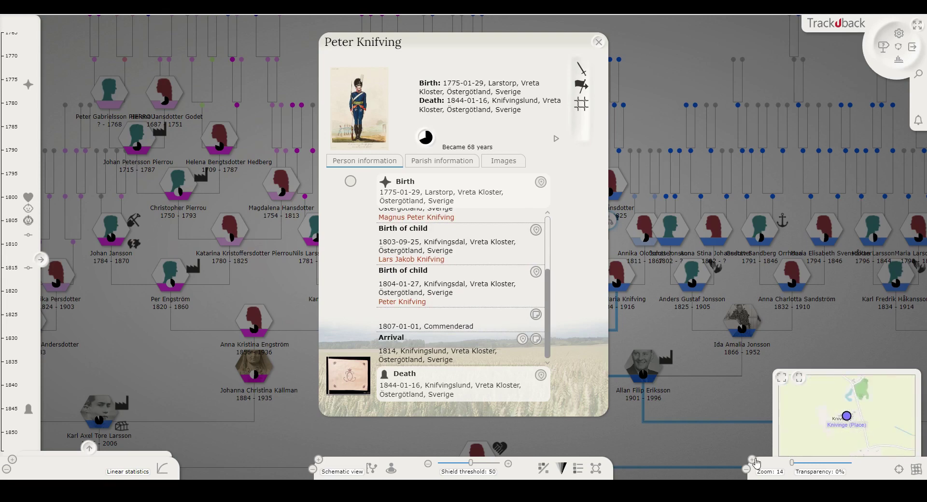
left_click(754, 460)
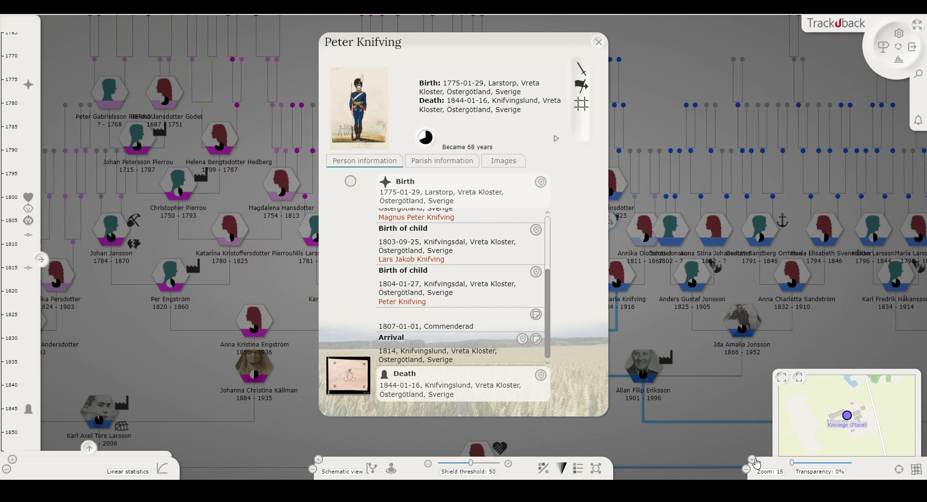
Expand the map to full screen and overlay Sweden's Häradsekonomiska kartan and Ekonomiska kartan layers.
left_click(799, 379)
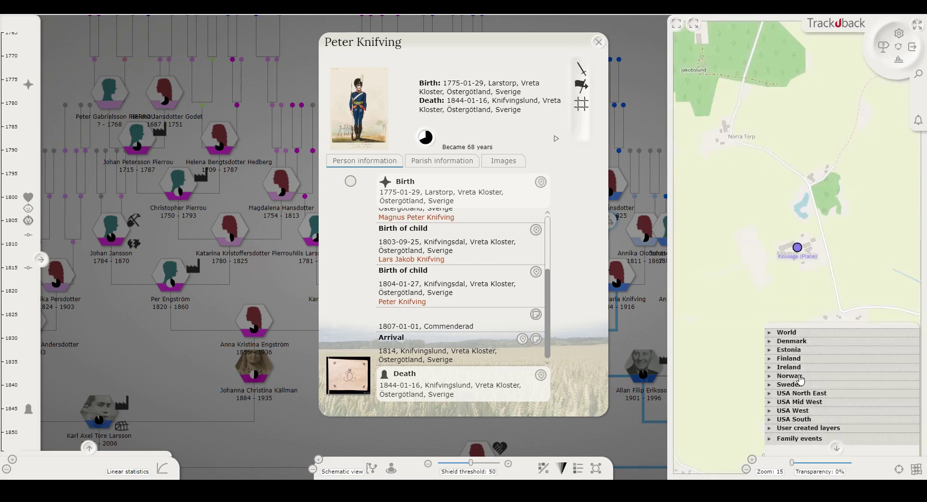
left_click(679, 24)
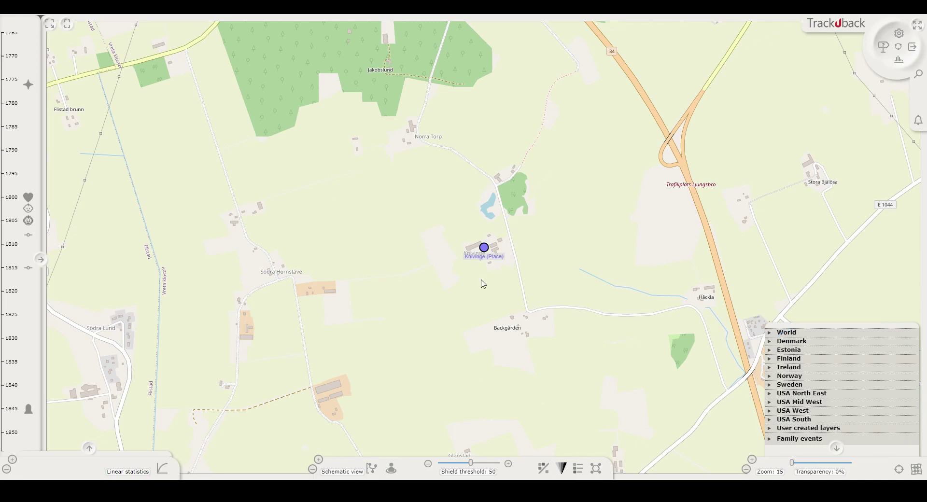
left_click(770, 385)
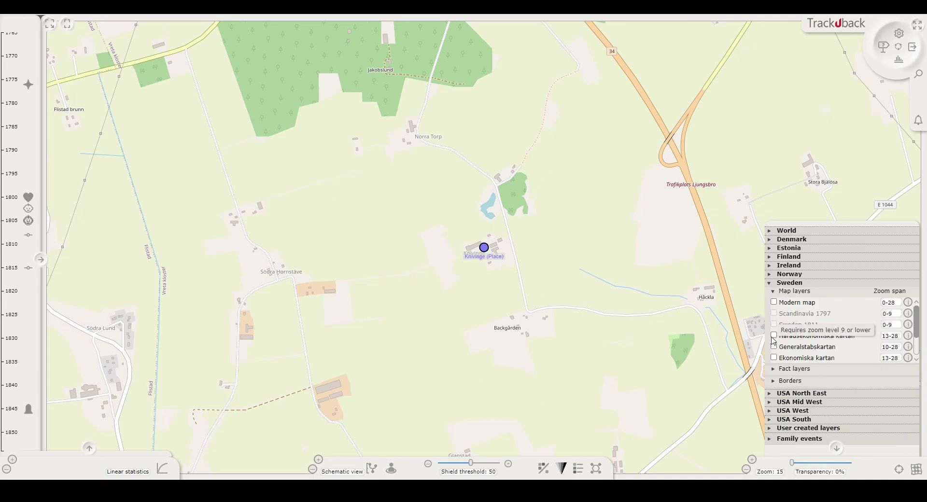
left_click(774, 336)
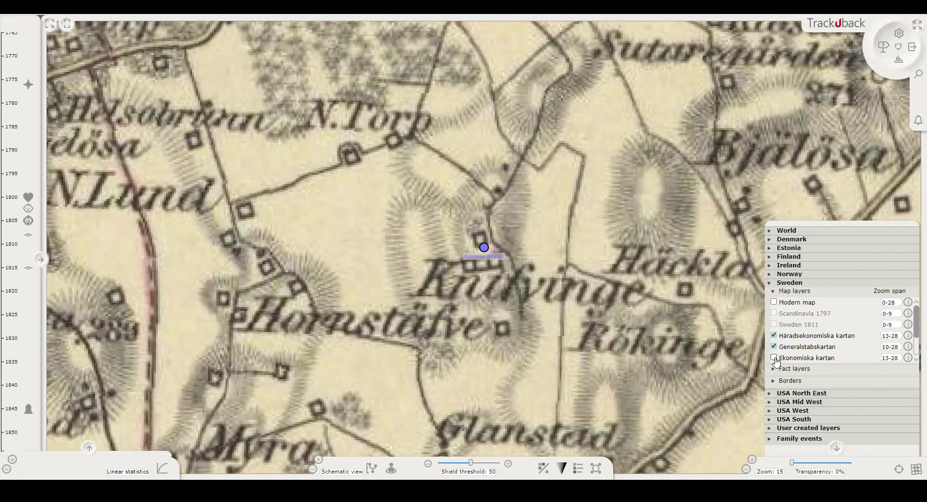
left_click(775, 358)
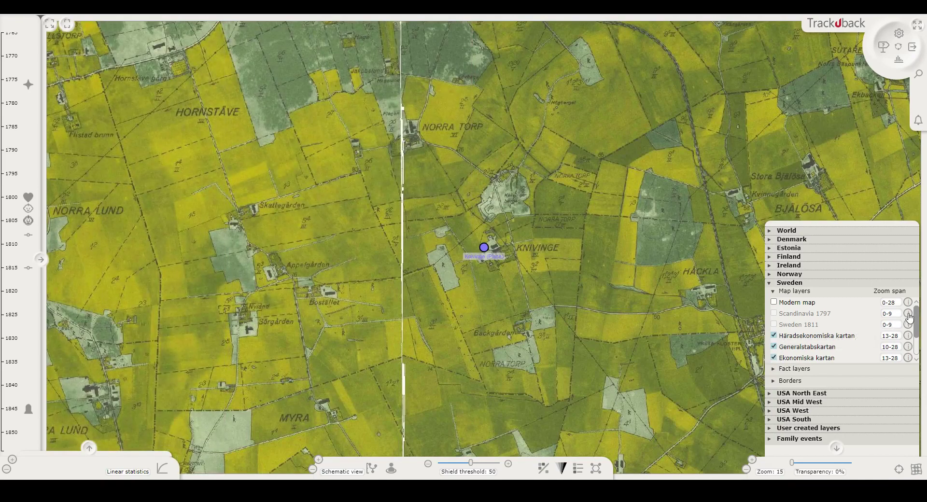
Overlay the 1975 aerial photo and zoom out to reveal parish borders and ancient-remains markers.
scroll(776, 360, "down", 3)
left_click(775, 346)
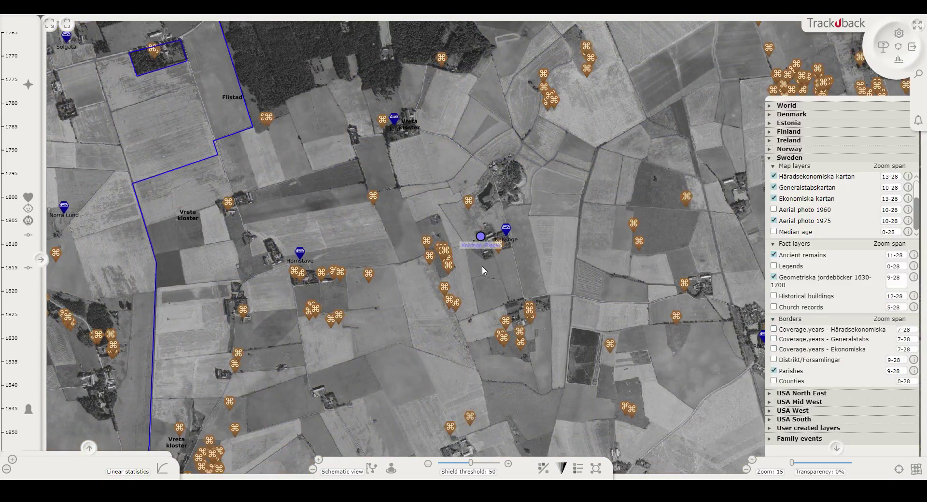
scroll(482, 266, "down", 1)
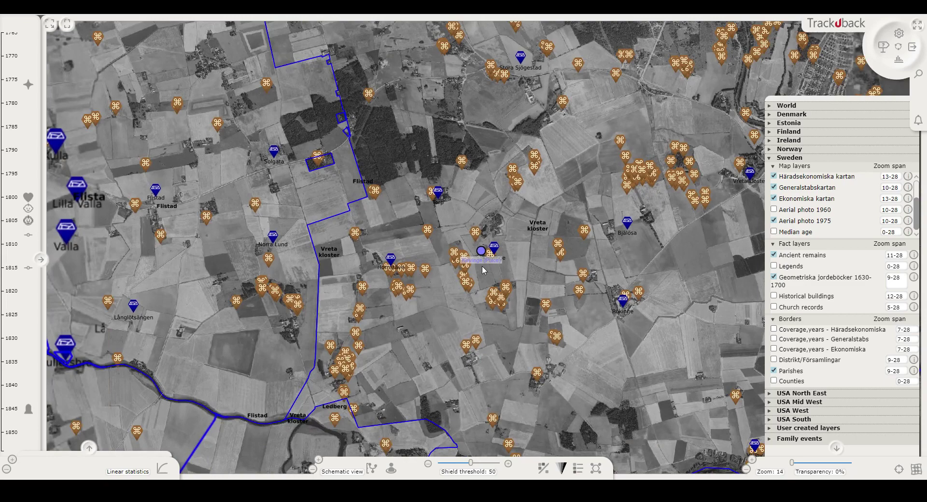
scroll(483, 269, "down", 1)
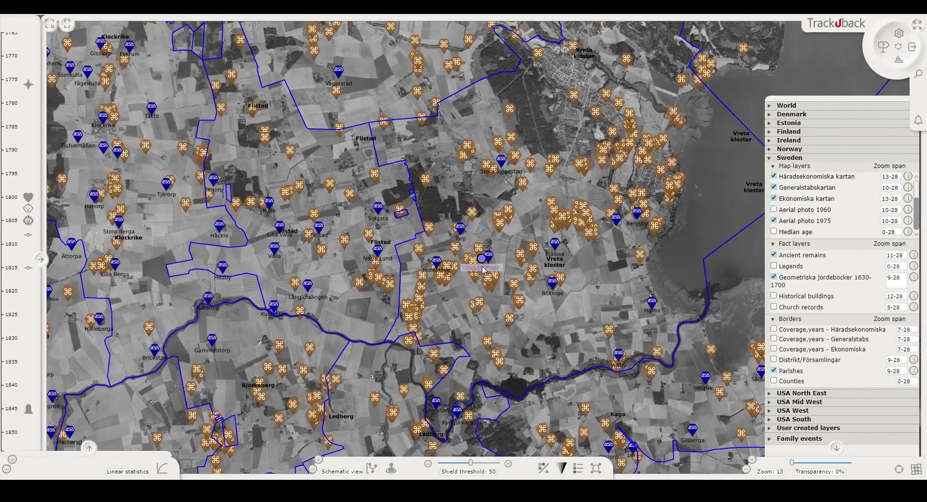
Show Historical buildings and Legends layers, then open the legends at a map marker.
left_click(775, 296)
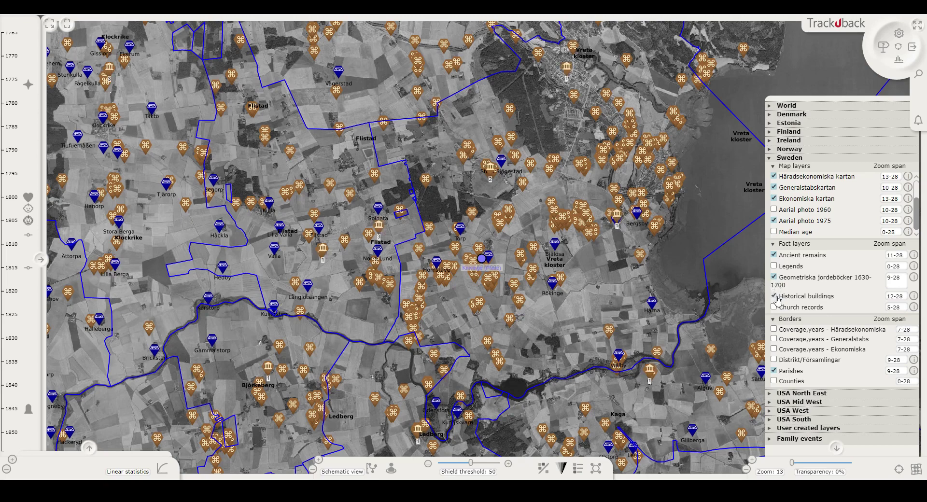
left_click(776, 267)
left_click(622, 217)
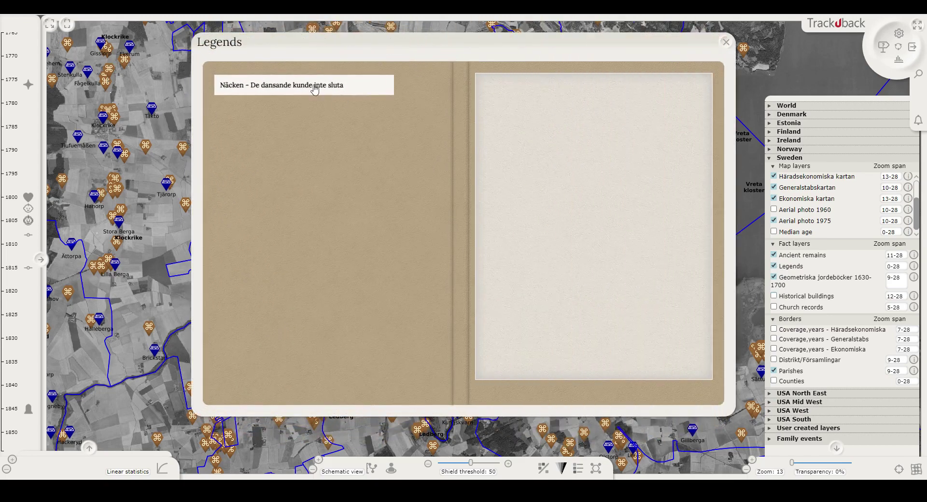
Read the Näcken legend, close the legends book, and zoom out to the 1790 world map.
left_click(308, 86)
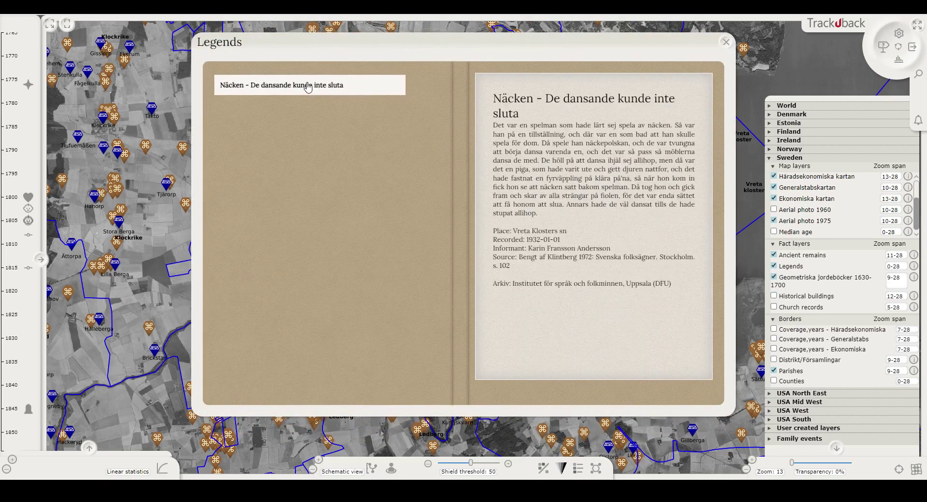
left_click(729, 43)
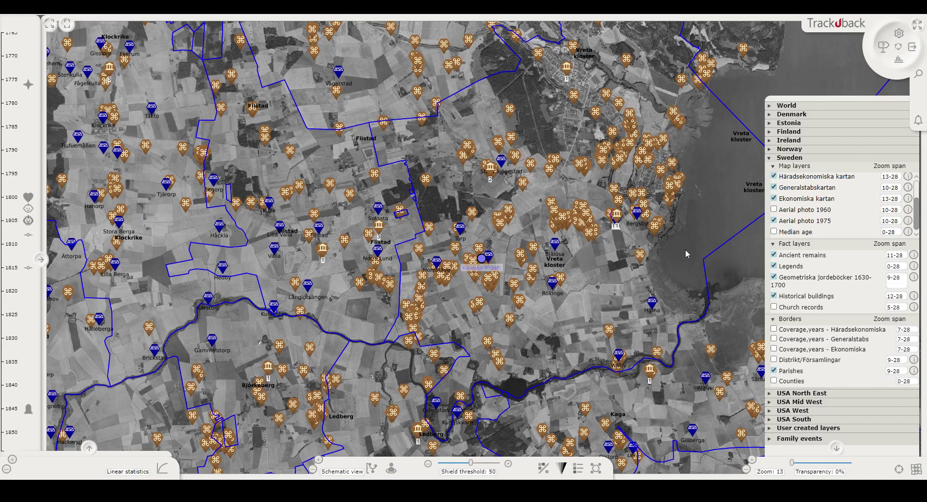
scroll(686, 254, "down", 8)
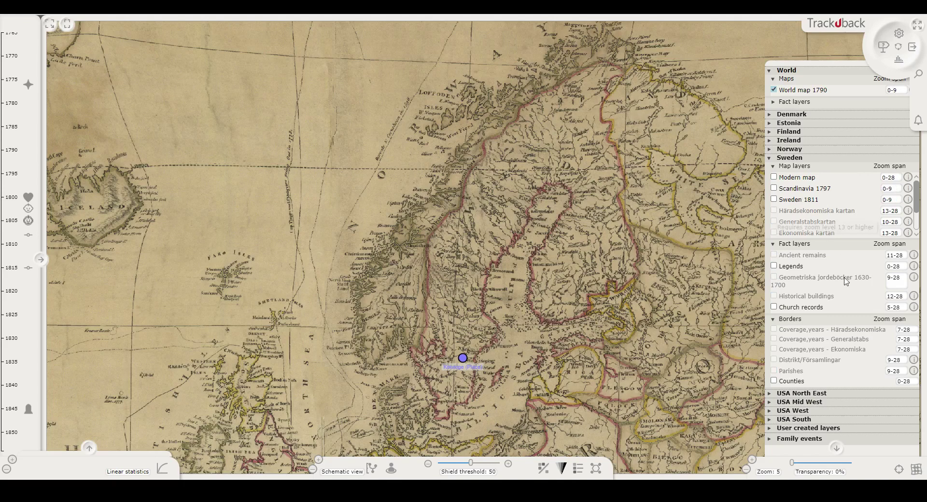
Turn on the Family events heatmap and zoom in on the dense cluster near Knivinge.
left_click(771, 439)
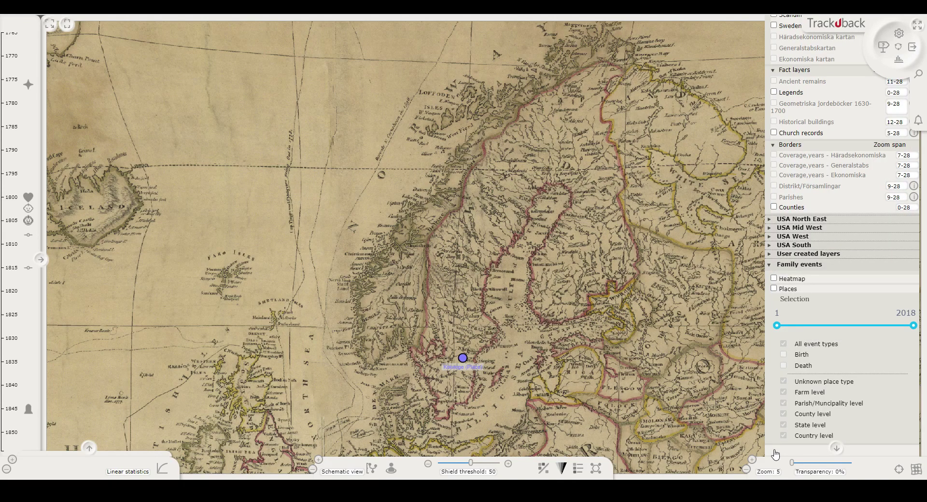
left_click(774, 279)
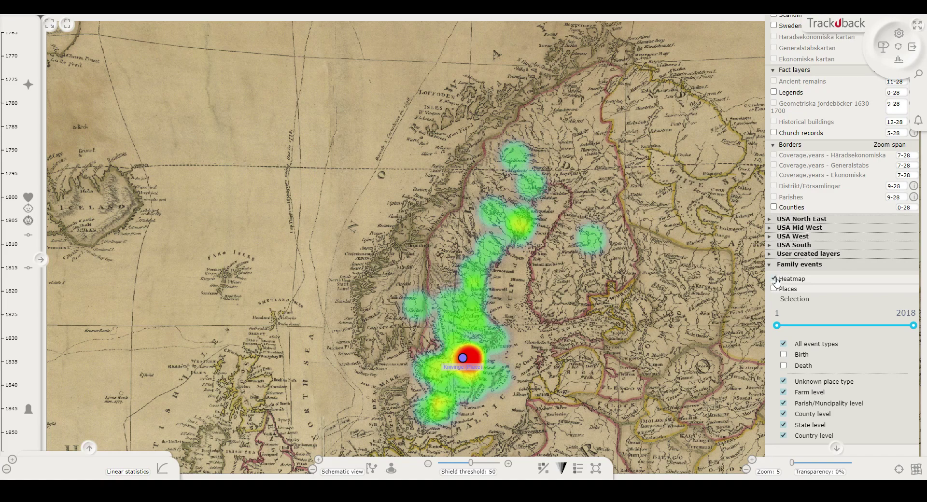
scroll(463, 366, "up", 2)
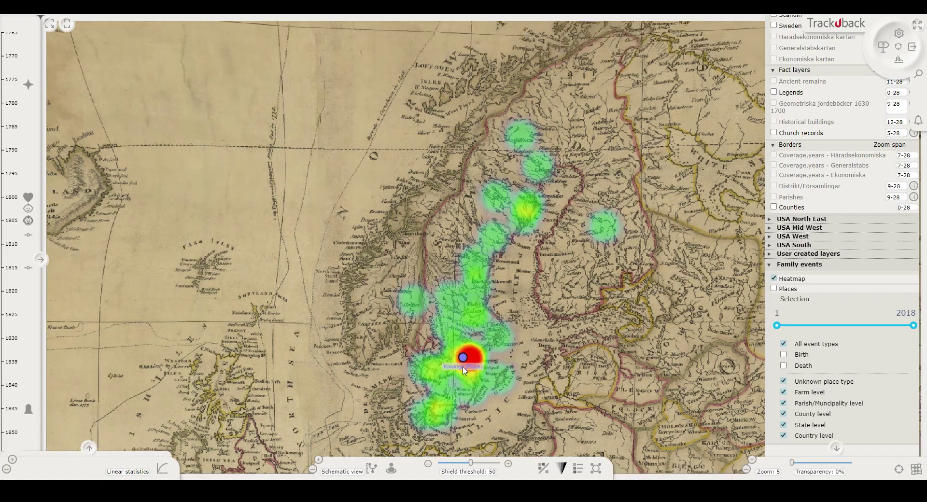
scroll(489, 351, "up", 1)
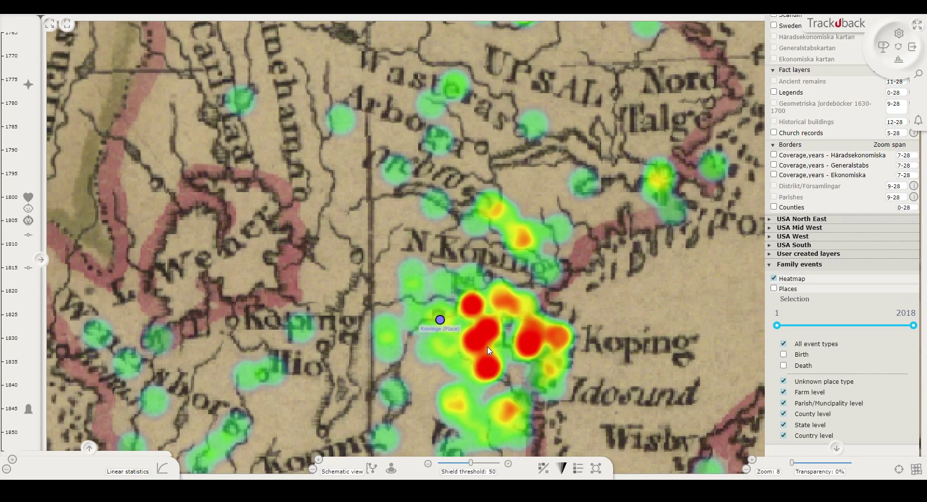
Add numbered Places markers and zoom in until the modern road map around Knivinge appears.
left_click(775, 288)
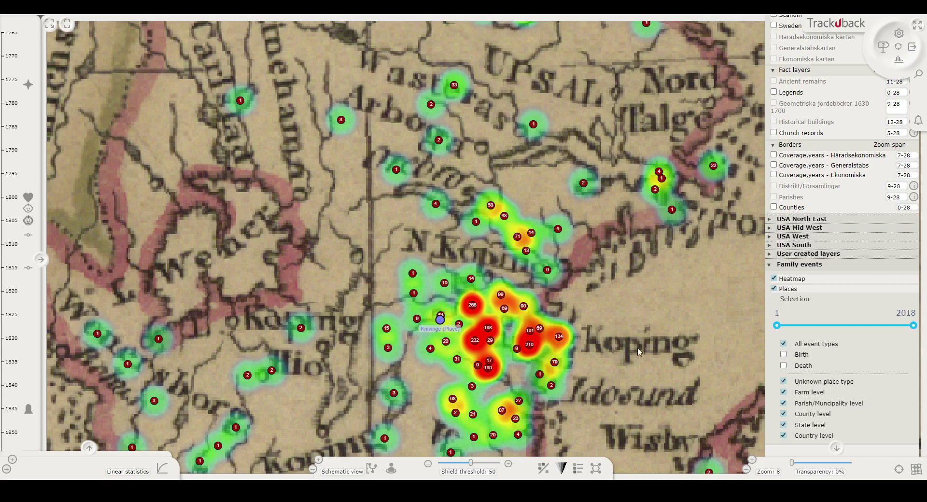
scroll(482, 348, "up", 1)
scroll(423, 339, "up", 2)
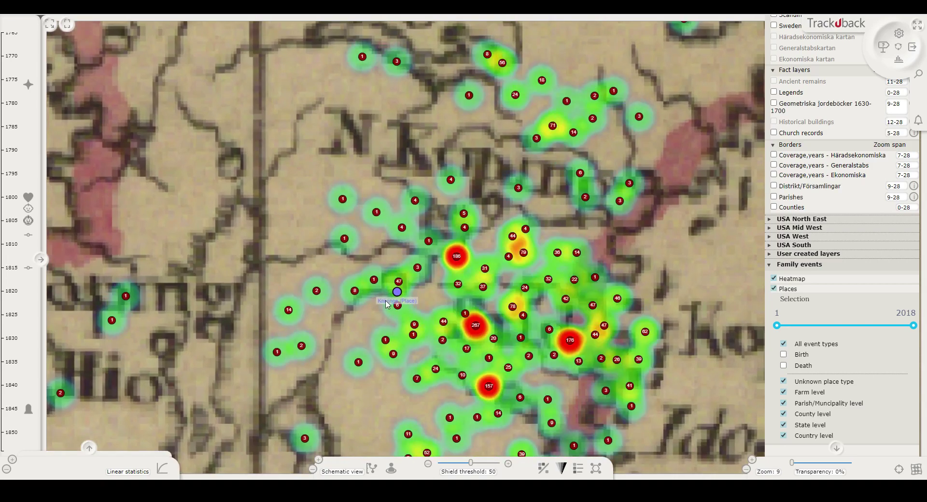
scroll(387, 305, "up", 1)
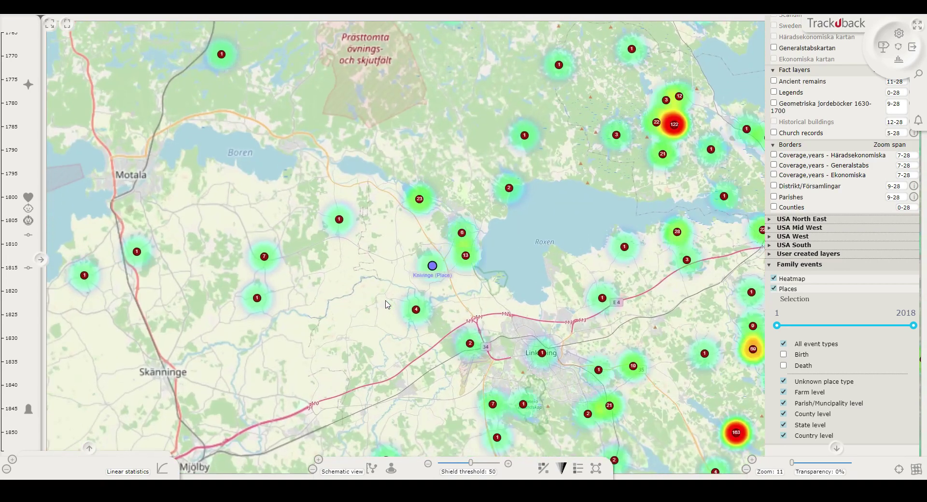
scroll(386, 304, "up", 1)
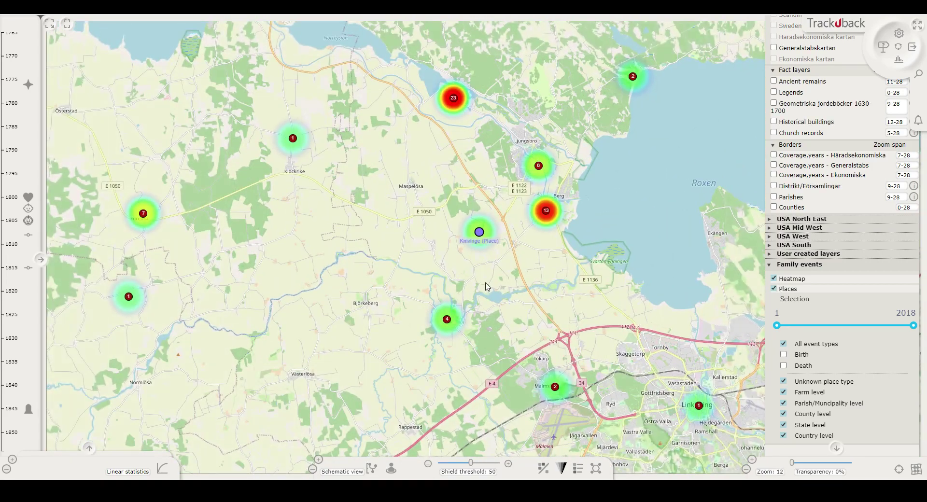
scroll(485, 284, "up", 1)
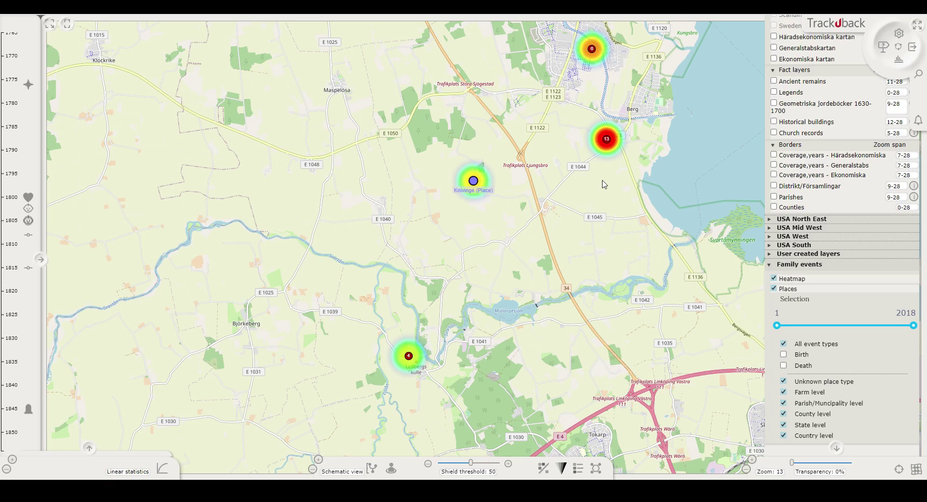
Open the 13-event cluster's births and deaths list, then close it and return to the regional view.
left_click(608, 140)
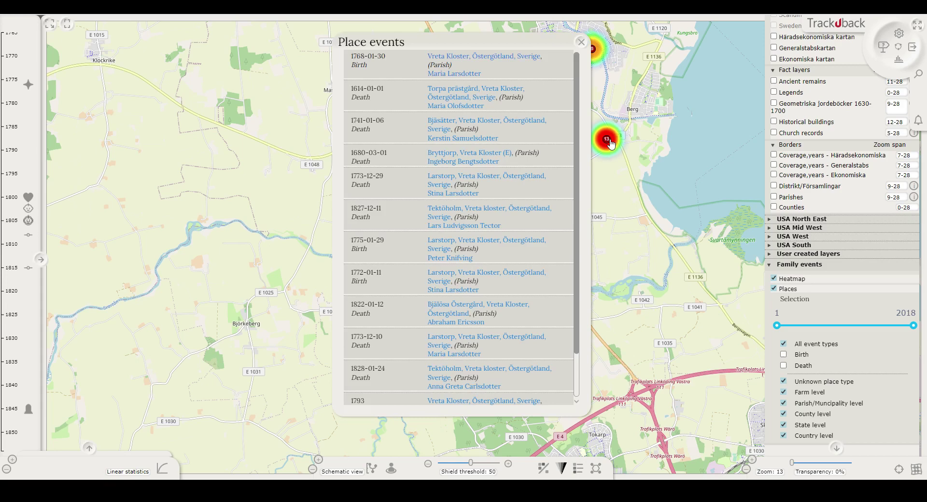
left_click(610, 143)
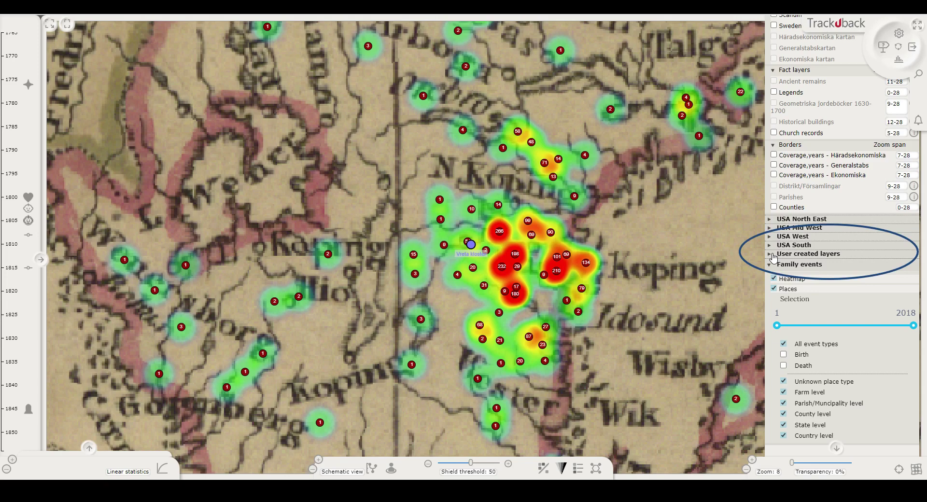
Turn on the uploaded Yxeltorp 1650 map under User created layers at 47% transparency.
left_click(773, 255)
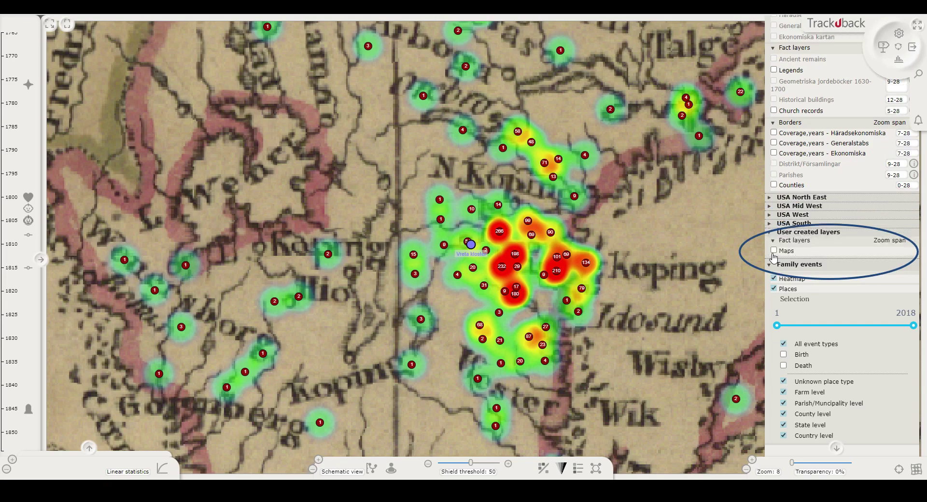
left_click(775, 251)
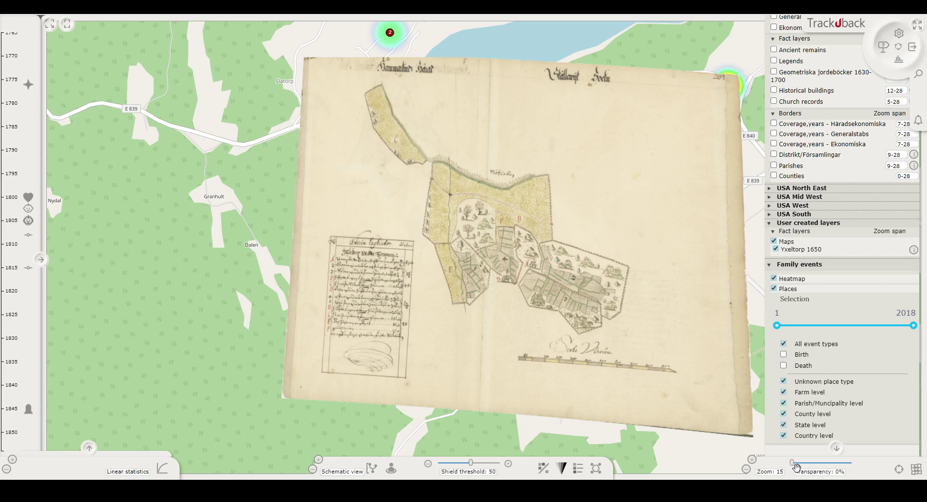
mouse_move(796, 467)
left_mouse_down()
mouse_move(843, 467)
mouse_move(787, 465)
left_mouse_up()
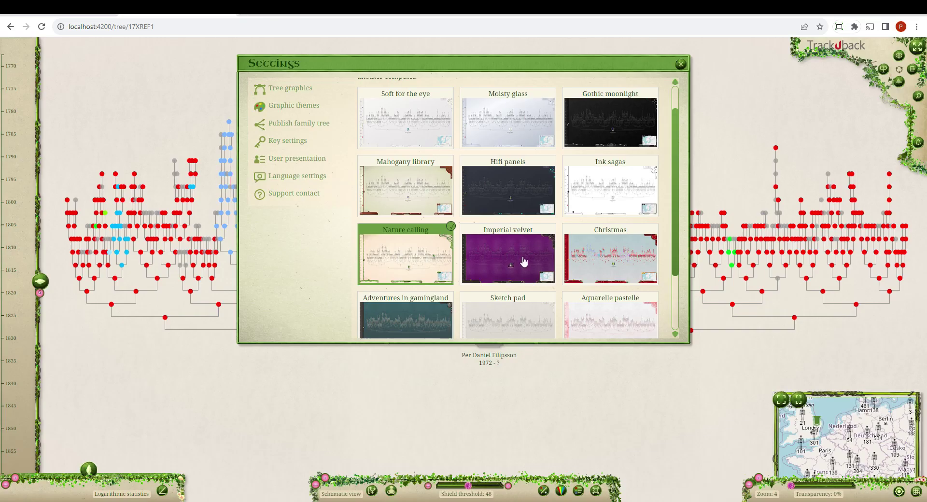
Publish the tree with living persons anonymized, then view the person's events and images.
left_click(525, 264)
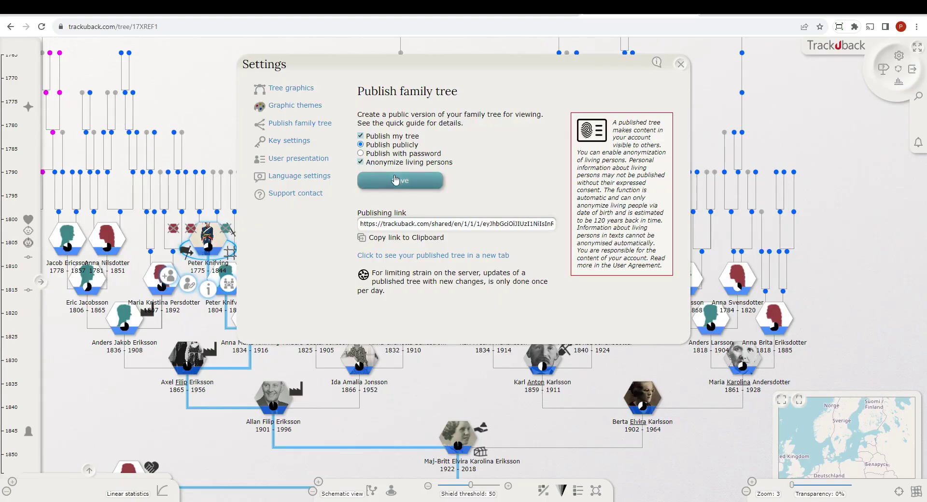
left_click(396, 181)
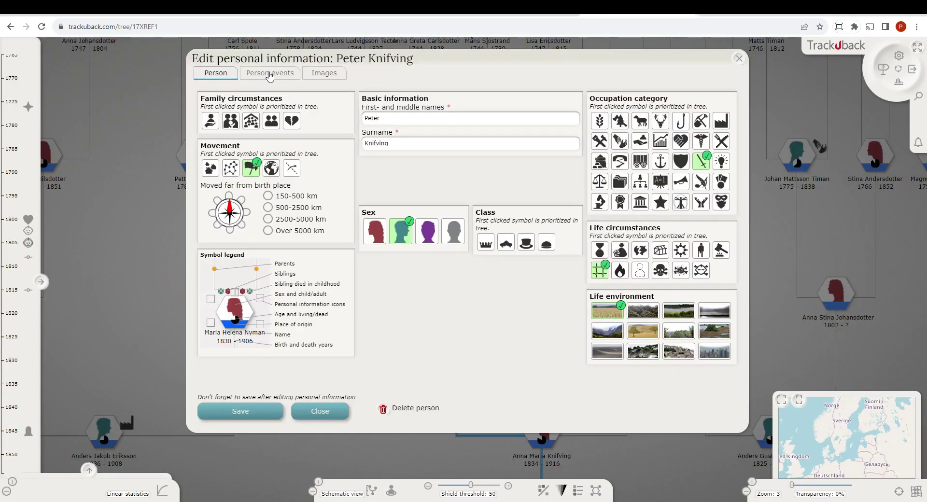
left_click(297, 73)
left_click(324, 73)
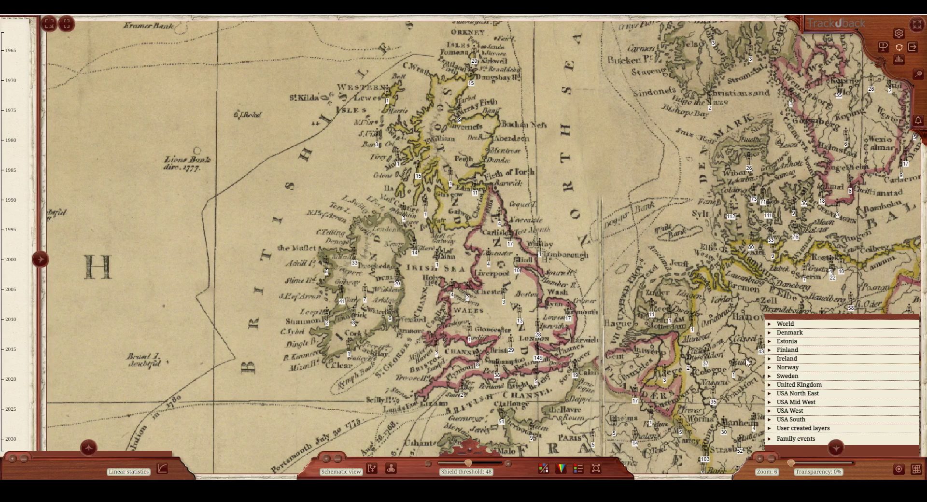
Expand United Kingdom in the layer list and turn on the Scottish clans layer.
left_click(770, 385)
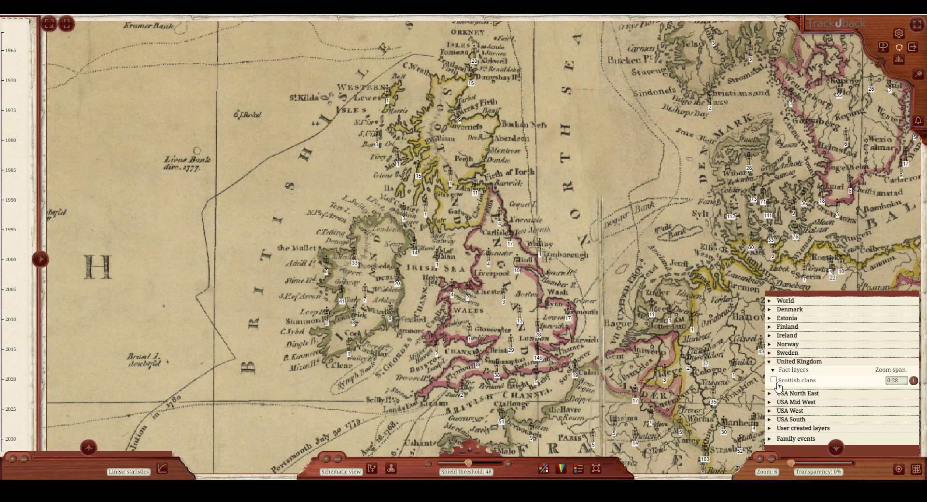
left_click(775, 381)
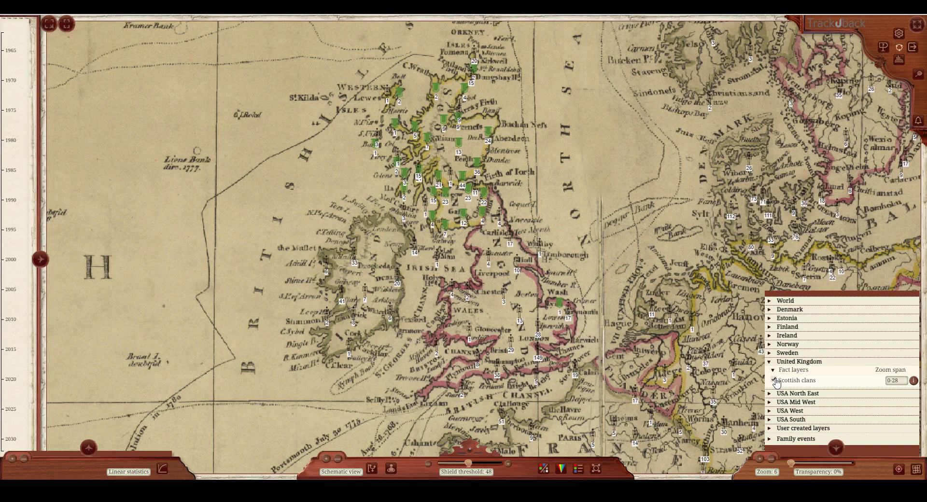
Zoom into Galloway and open, then close, the Baird, Little and Kennedy clan popups.
scroll(455, 204, "up", 1)
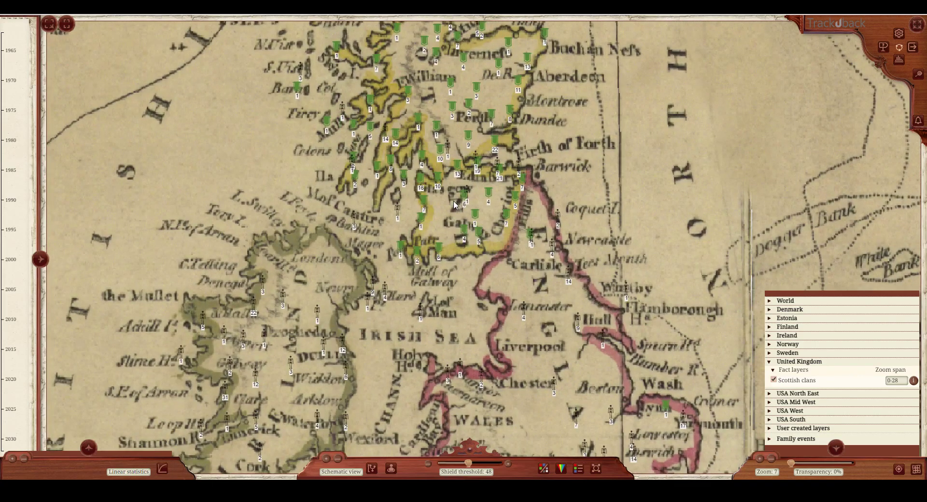
scroll(454, 205, "up", 1)
scroll(454, 205, "up", 1)
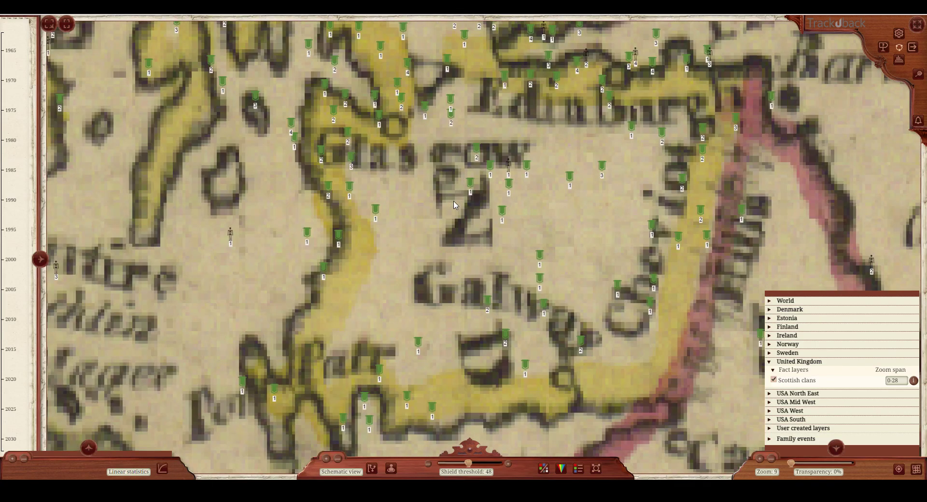
left_click(570, 178)
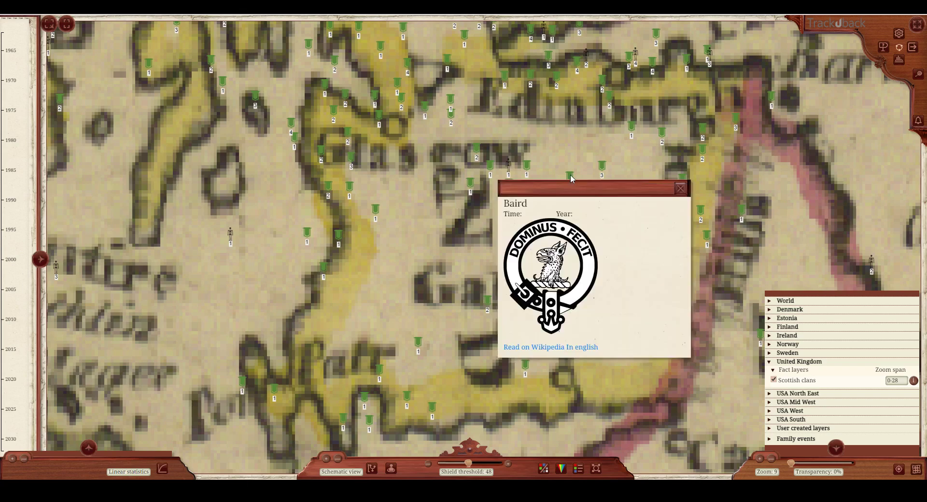
left_click(680, 188)
left_click(618, 285)
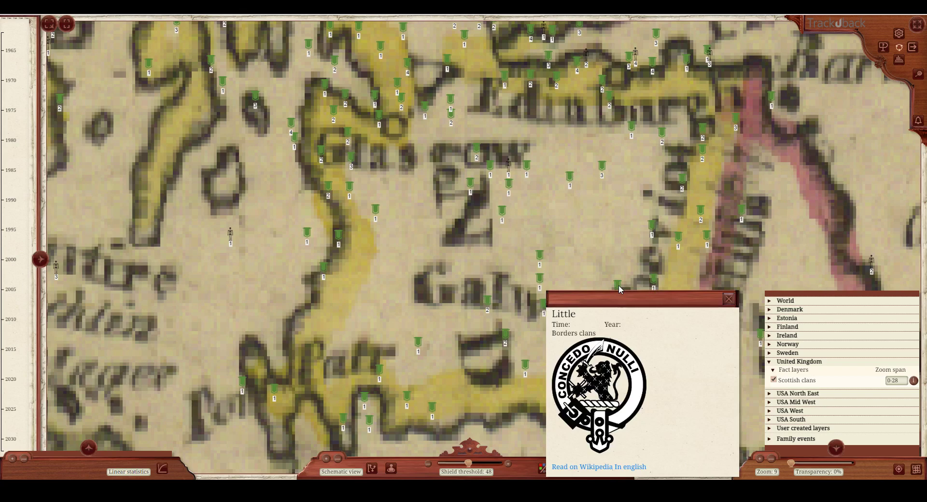
left_click(729, 300)
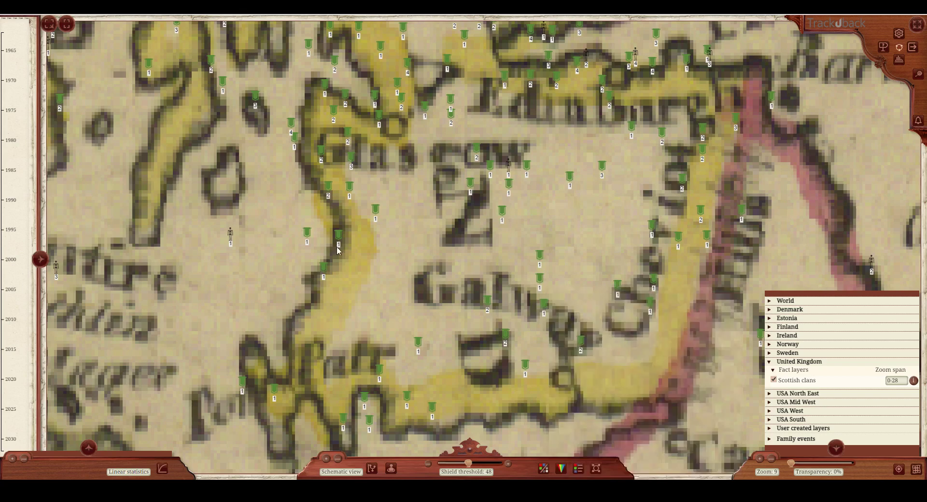
left_click(308, 232)
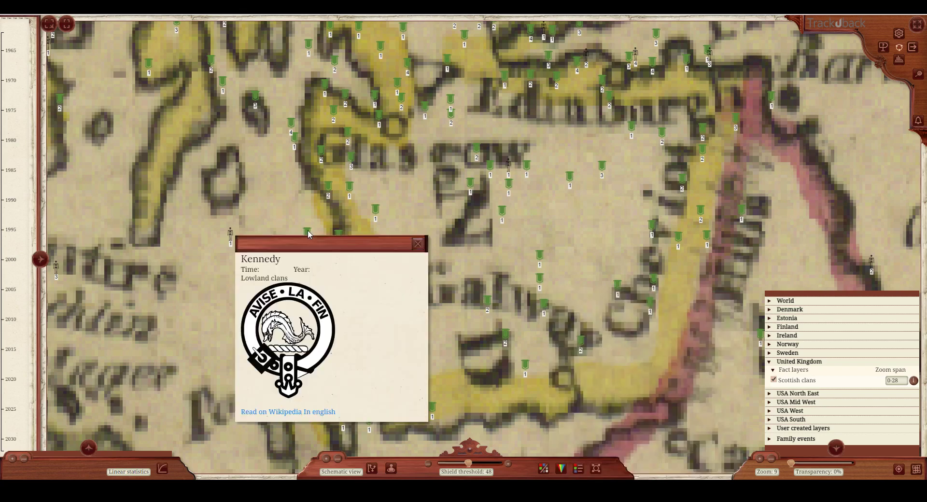
left_click(417, 245)
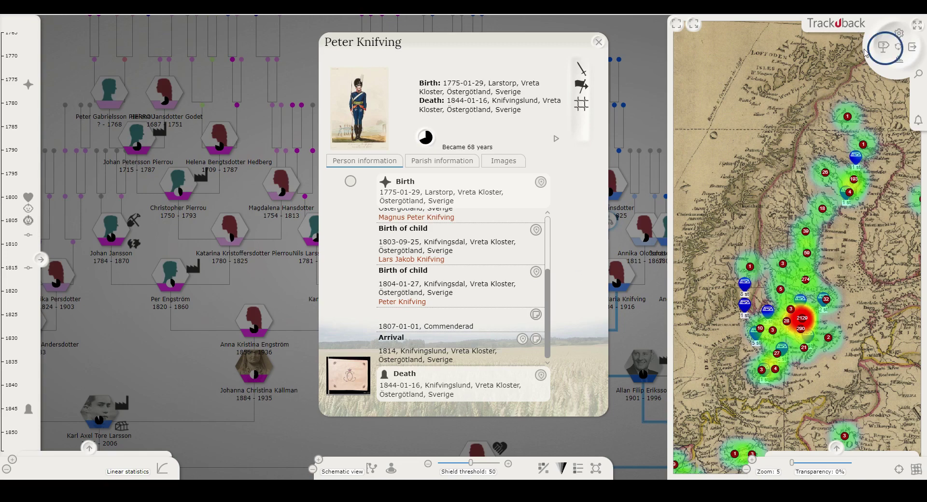
Open the Orientation guide from the top-right circular menu.
left_click(889, 49)
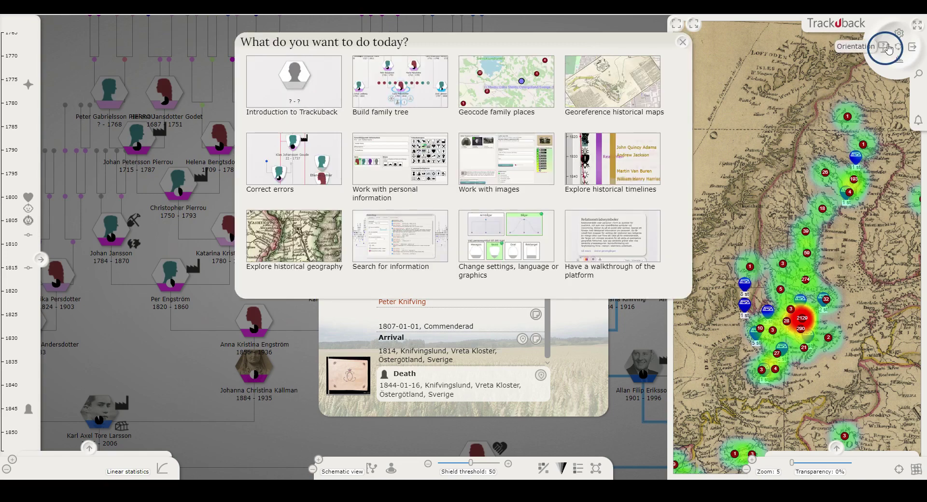